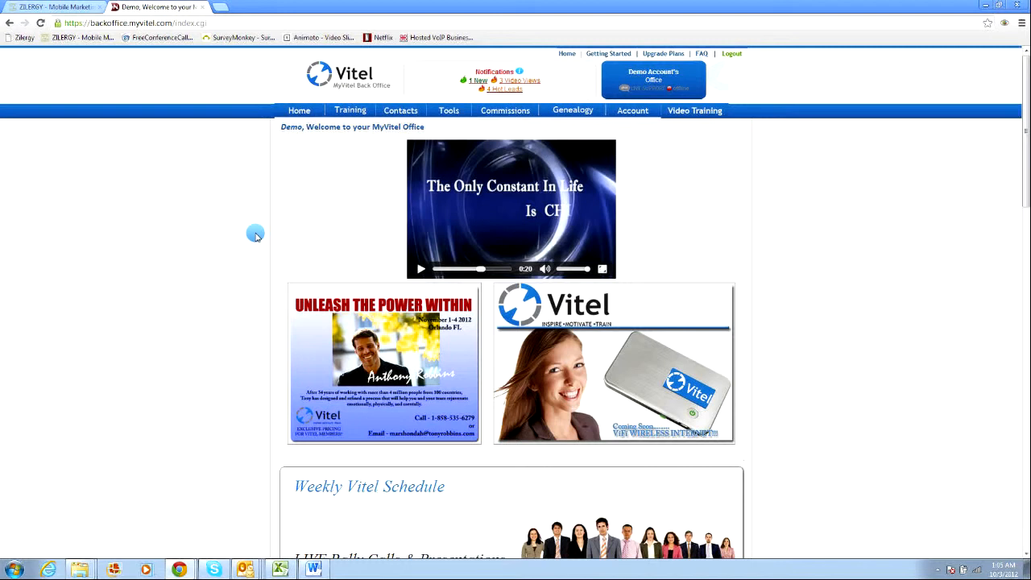
# Open Manage Personal Emails from the contacts email section of the back office.
pyautogui.moveTo(390, 111)
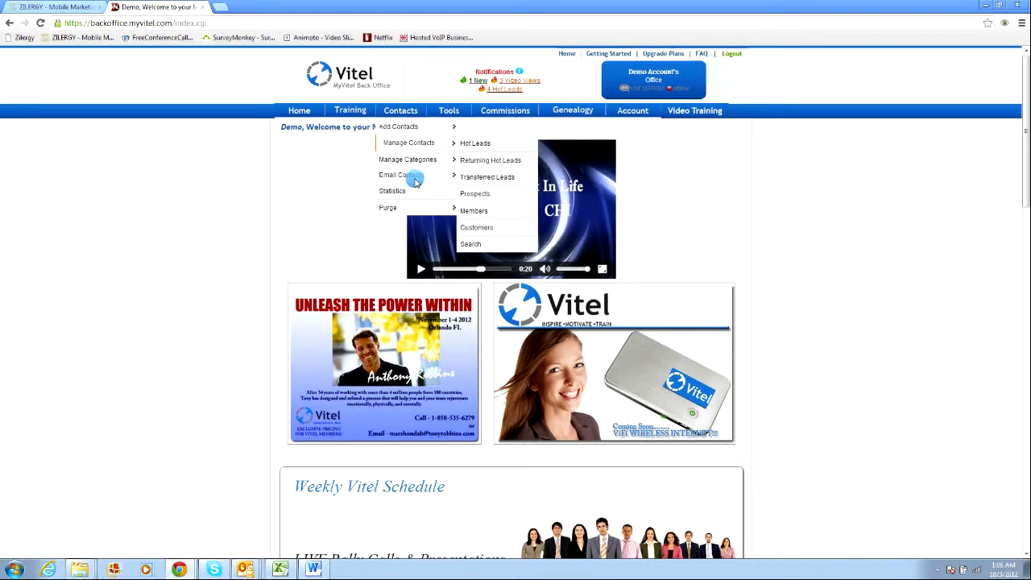
pyautogui.moveTo(417, 179)
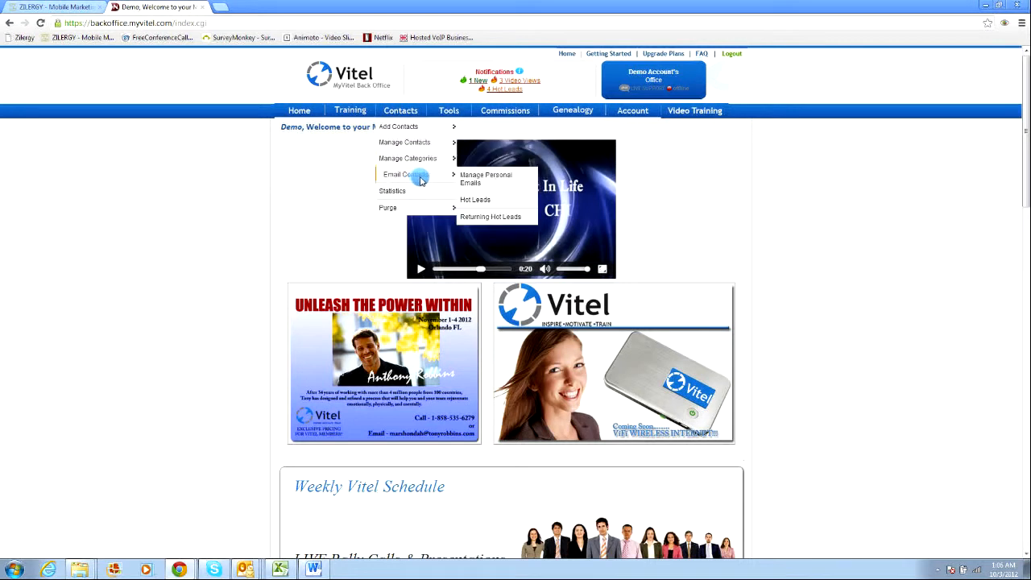
pyautogui.click(474, 182)
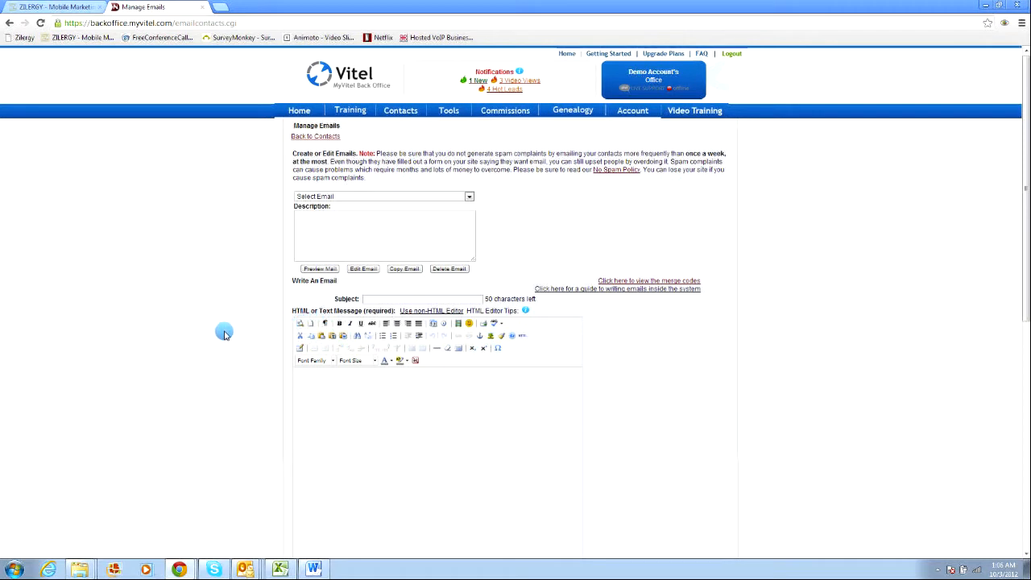
# Open the saved email list to review the existing emails.
pyautogui.scroll(-2, 198, 339)
pyautogui.scroll(2, 210, 314)
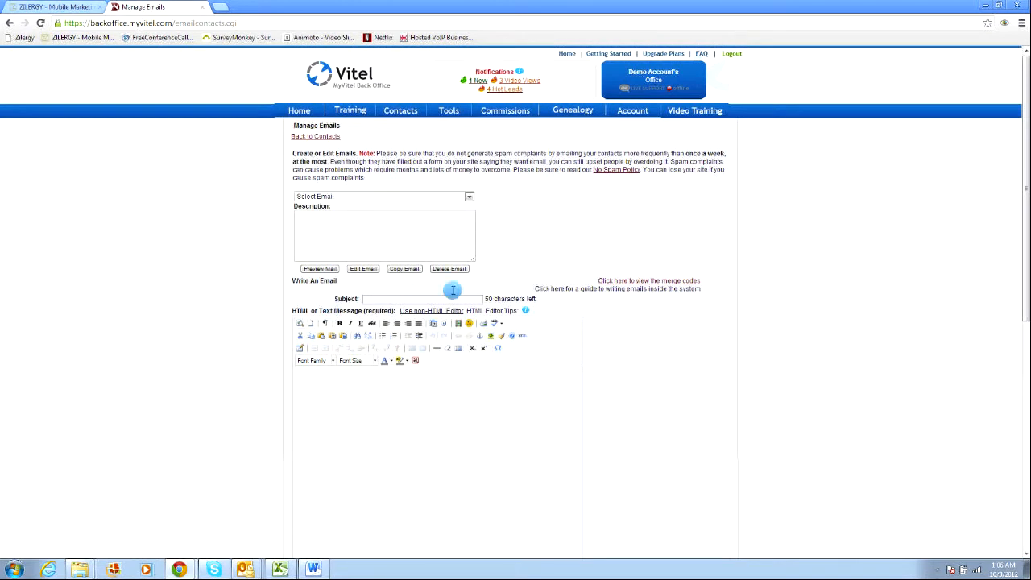
pyautogui.click(470, 198)
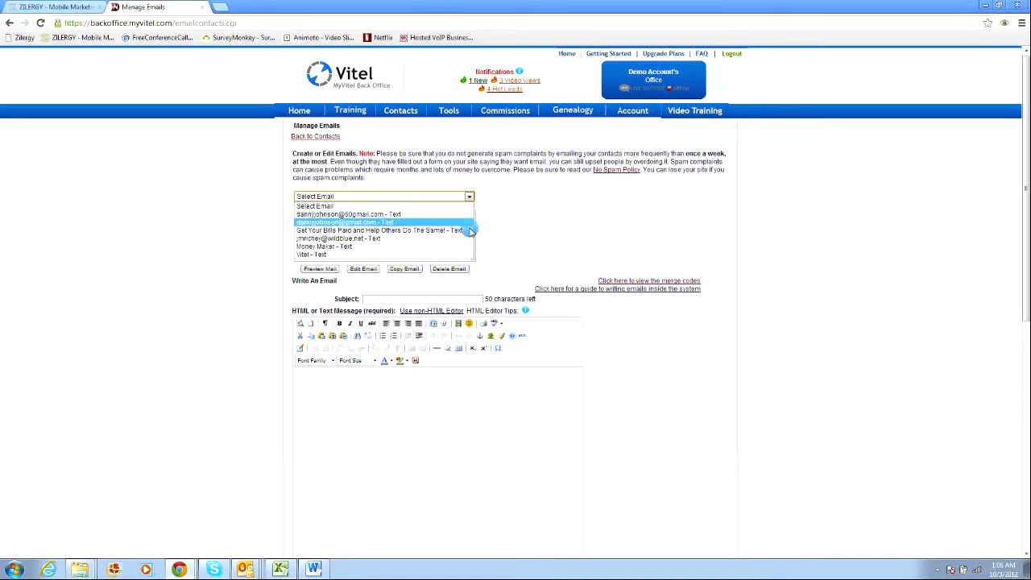
pyautogui.click(525, 226)
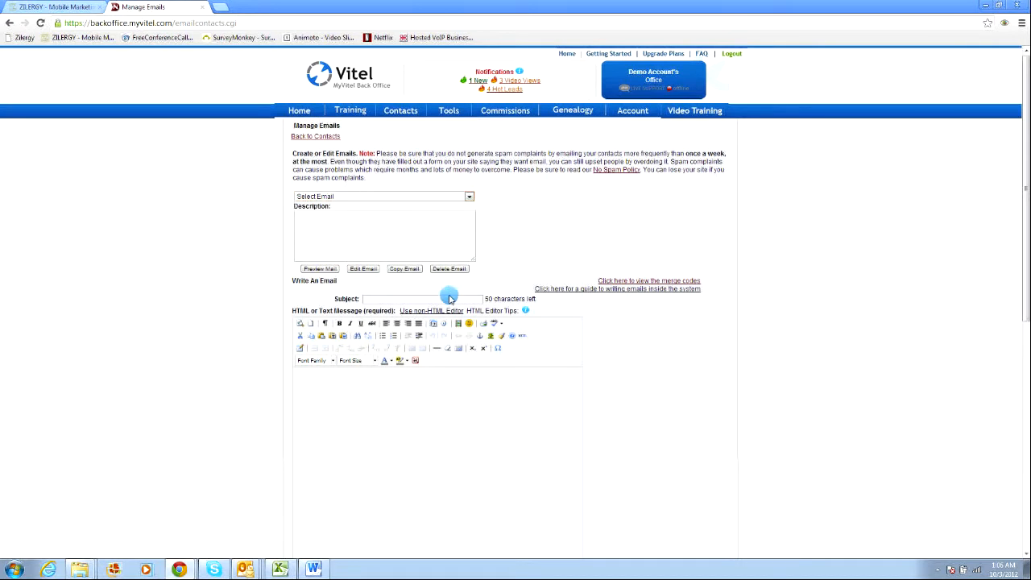
pyautogui.scroll(-1, 314, 286)
pyautogui.scroll(-1, 311, 283)
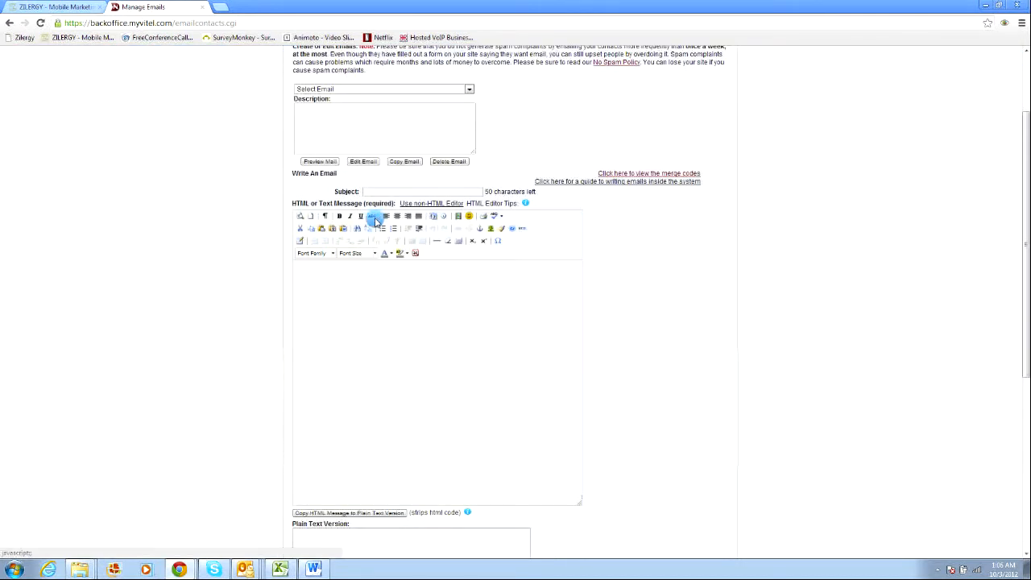
pyautogui.click(392, 194)
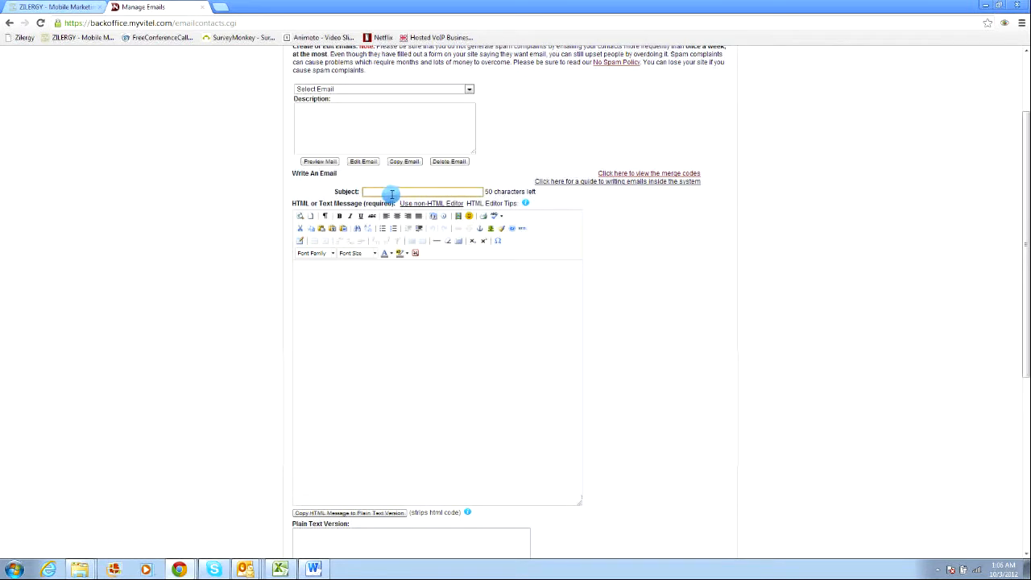
pyautogui.click(391, 194)
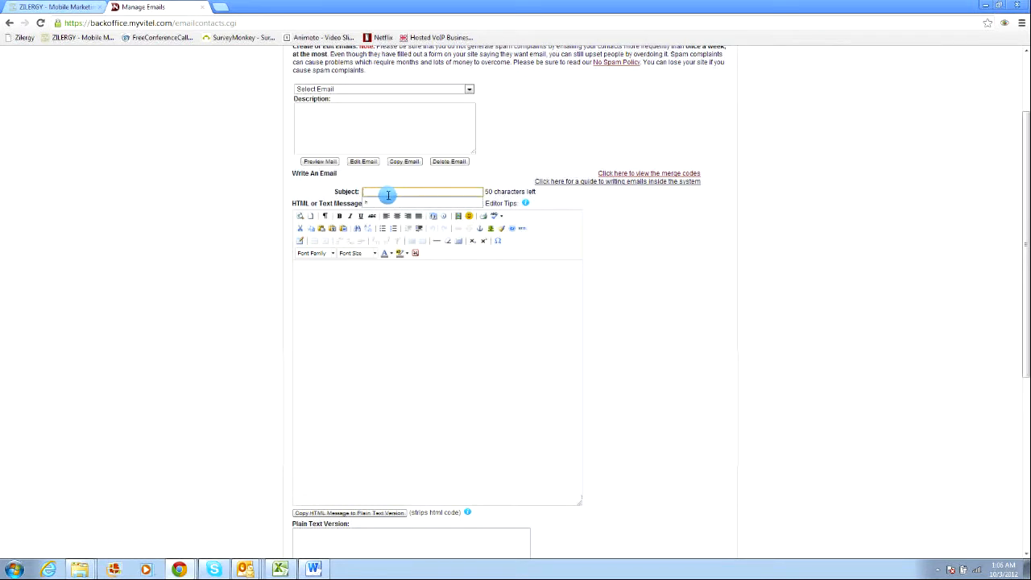
pyautogui.write('Ha')
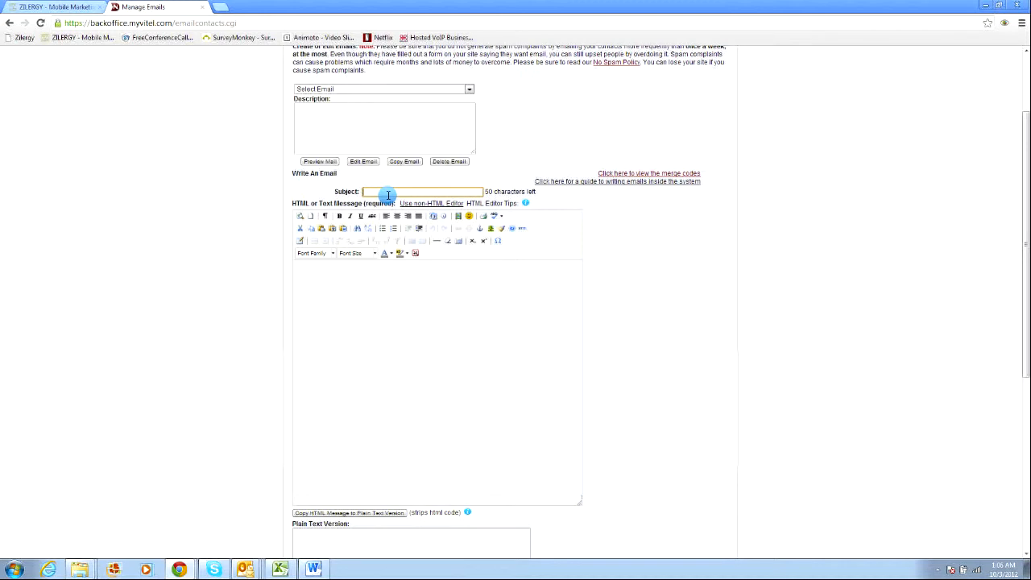
pyautogui.write('H')
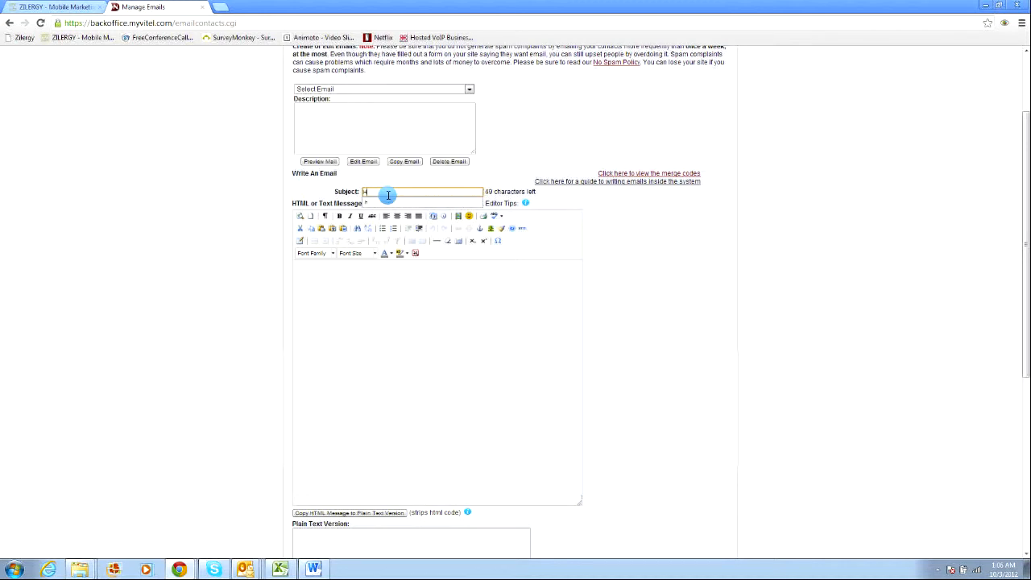
pyautogui.write('ow')
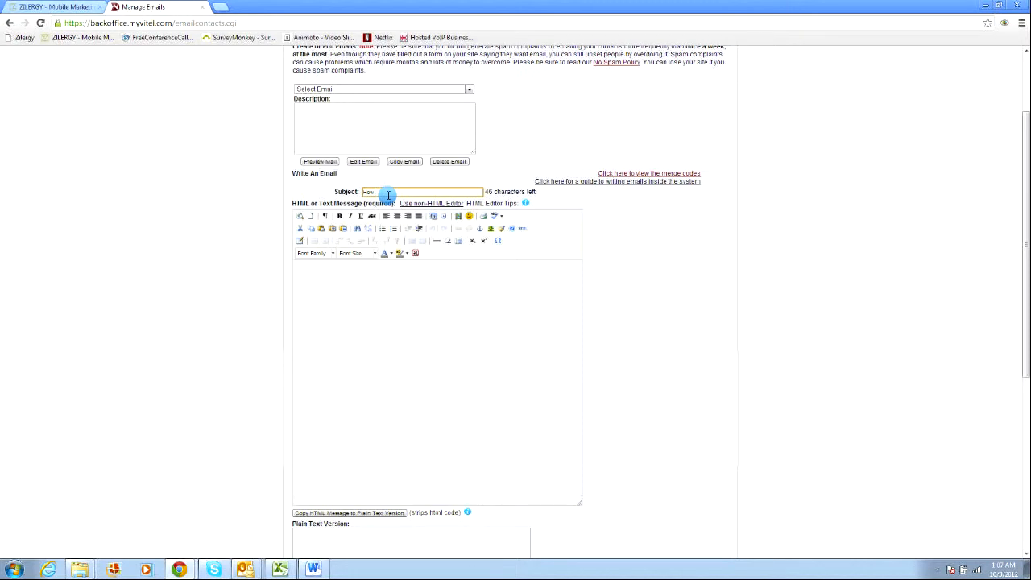
pyautogui.press('BackSpace')
pyautogui.press('BackSpace')
pyautogui.press('BackSpace')
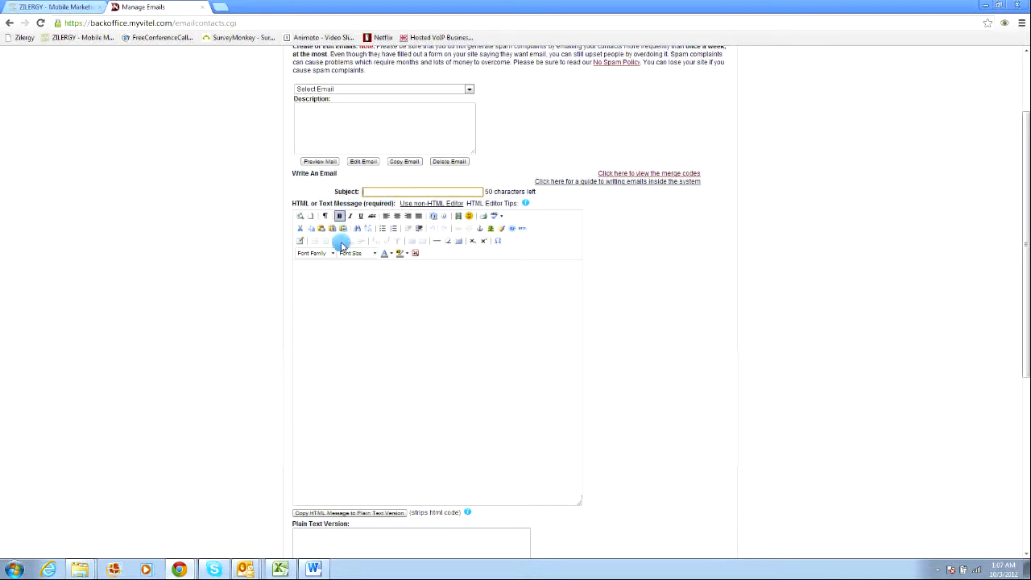
# Open the HTML source editor for the message body and paste the copied HTML code into it.
pyautogui.click(407, 191)
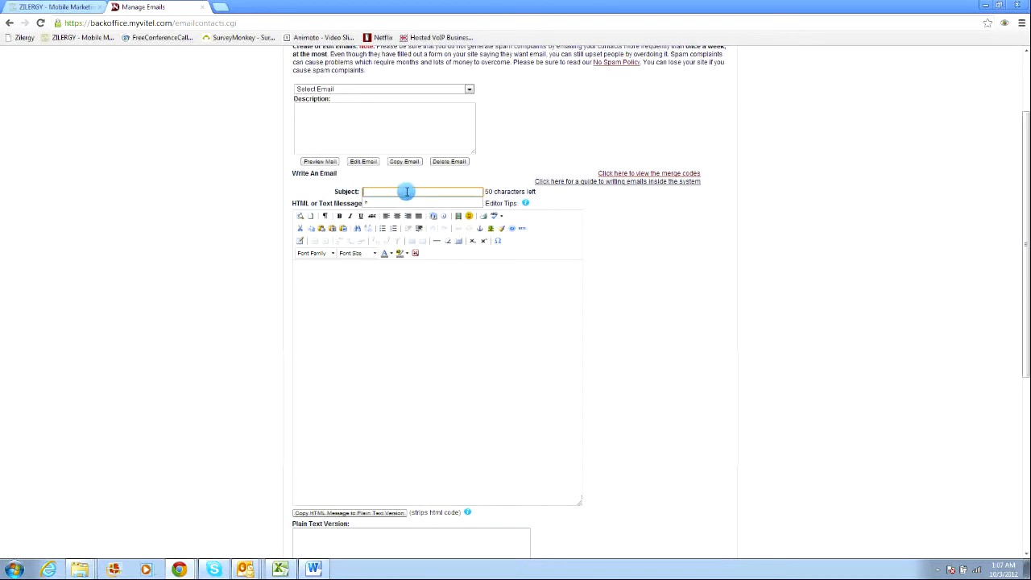
pyautogui.click(488, 327)
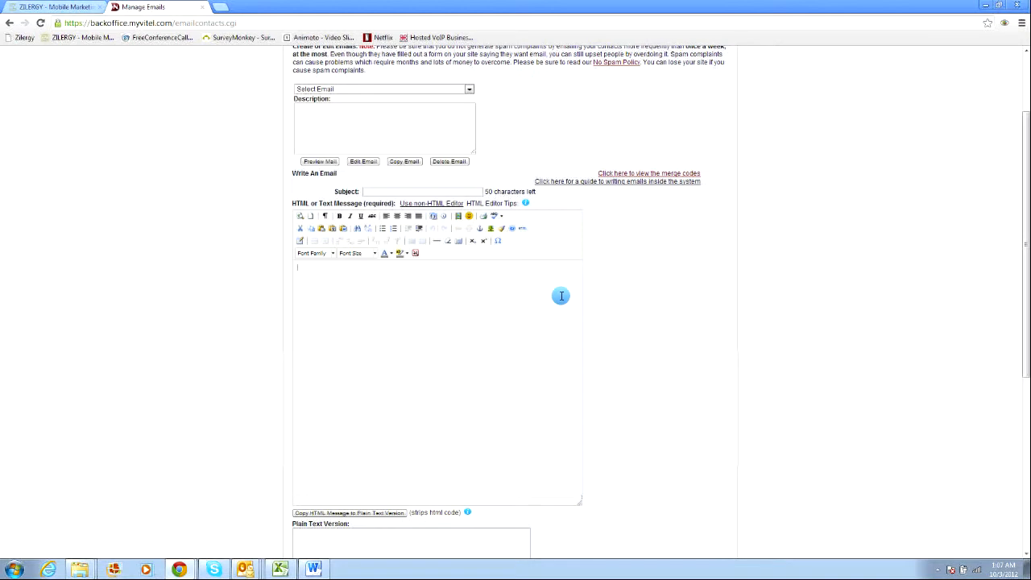
pyautogui.click(521, 233)
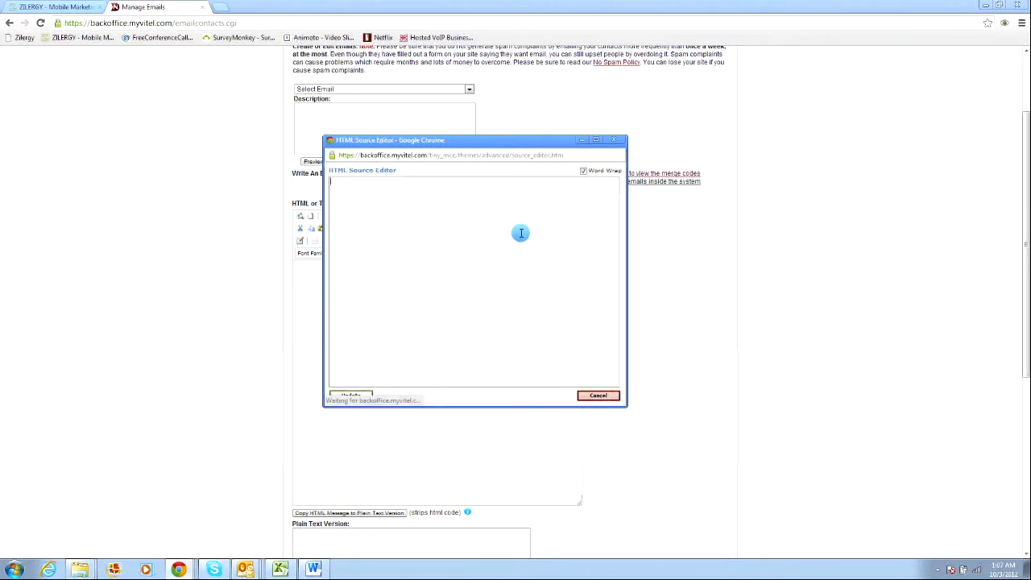
pyautogui.rightClick(430, 229)
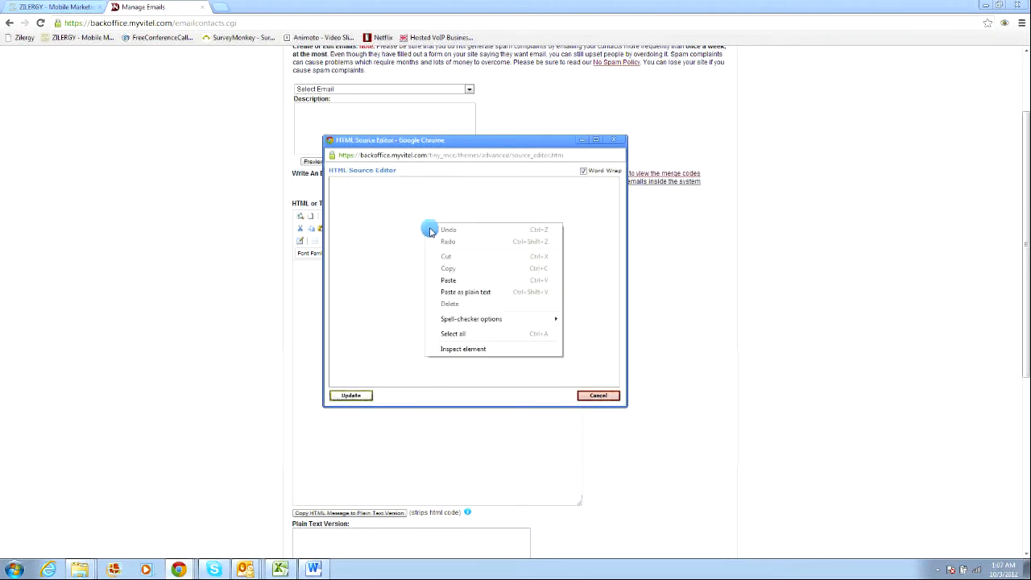
pyautogui.click(456, 276)
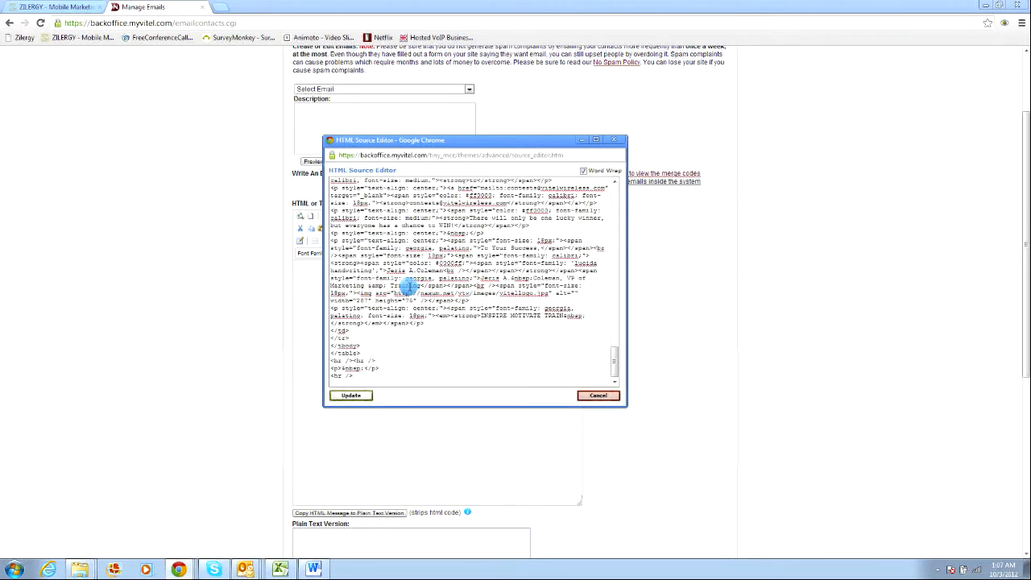
# Scroll through the pasted HTML source and apply it to the message body.
pyautogui.scroll(10, 405, 285)
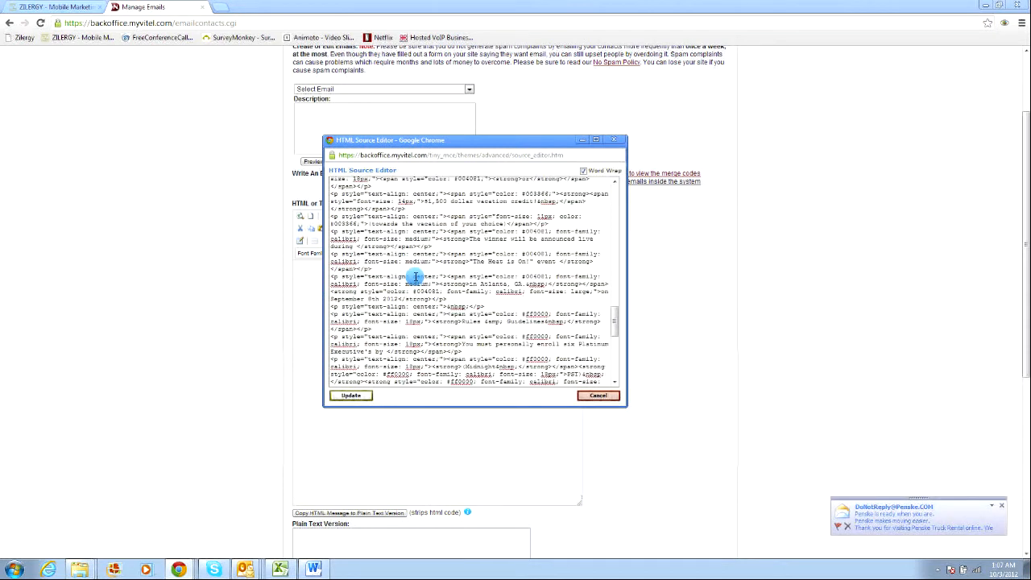
pyautogui.scroll(-1, 377, 230)
pyautogui.scroll(1, 395, 240)
pyautogui.click(1002, 506)
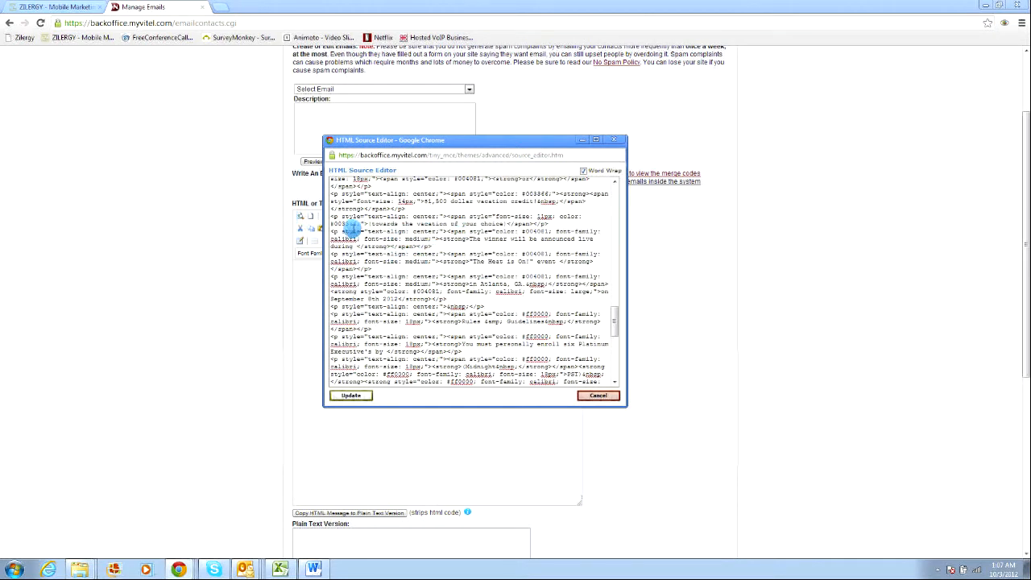
pyautogui.scroll(10, 437, 269)
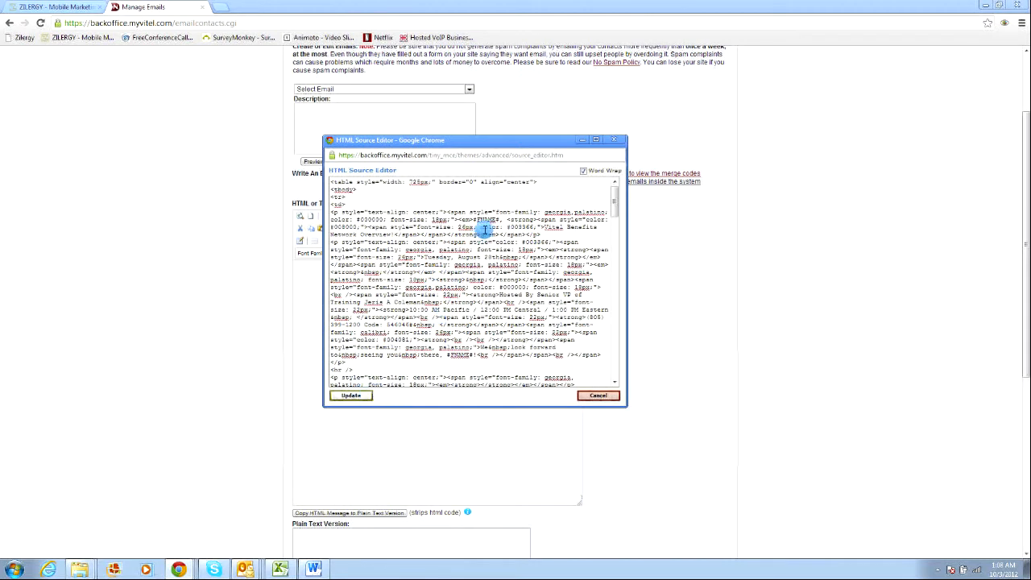
pyautogui.click(360, 396)
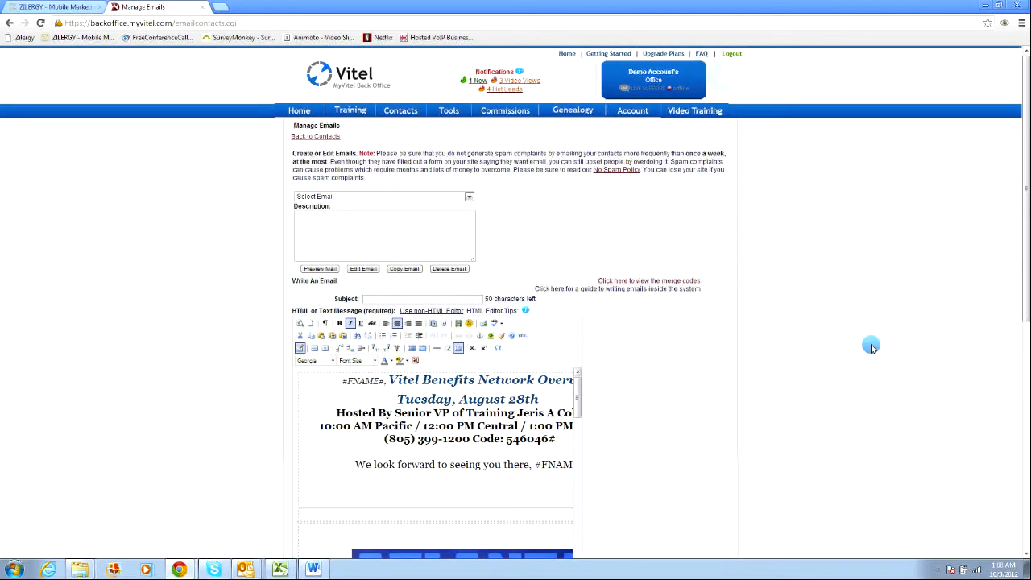
# Enlarge the message editor to full width and review the pasted email content.
pyautogui.moveTo(1026, 304); pyautogui.dragTo(1026, 388)
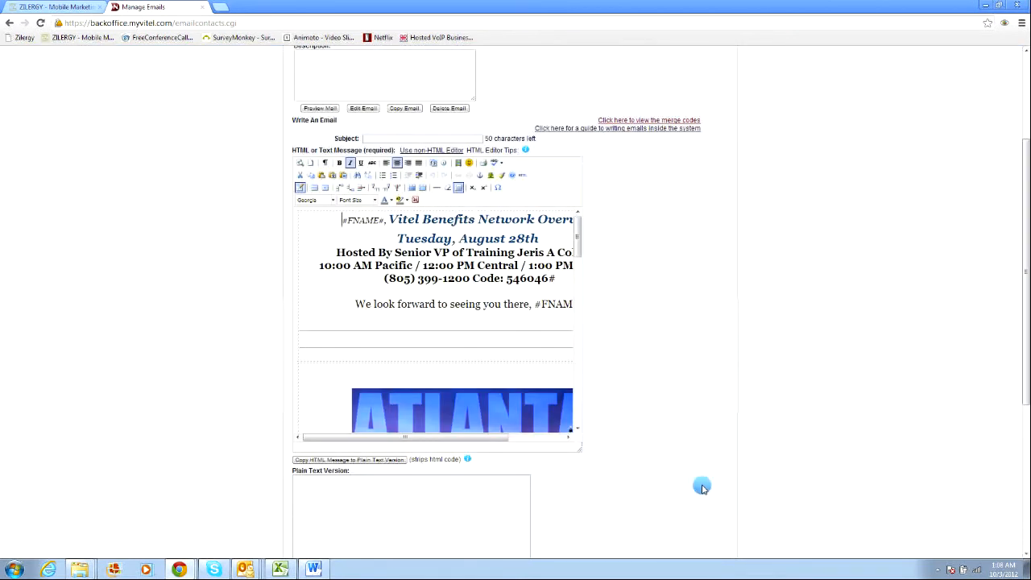
pyautogui.moveTo(577, 447); pyautogui.dragTo(700, 522)
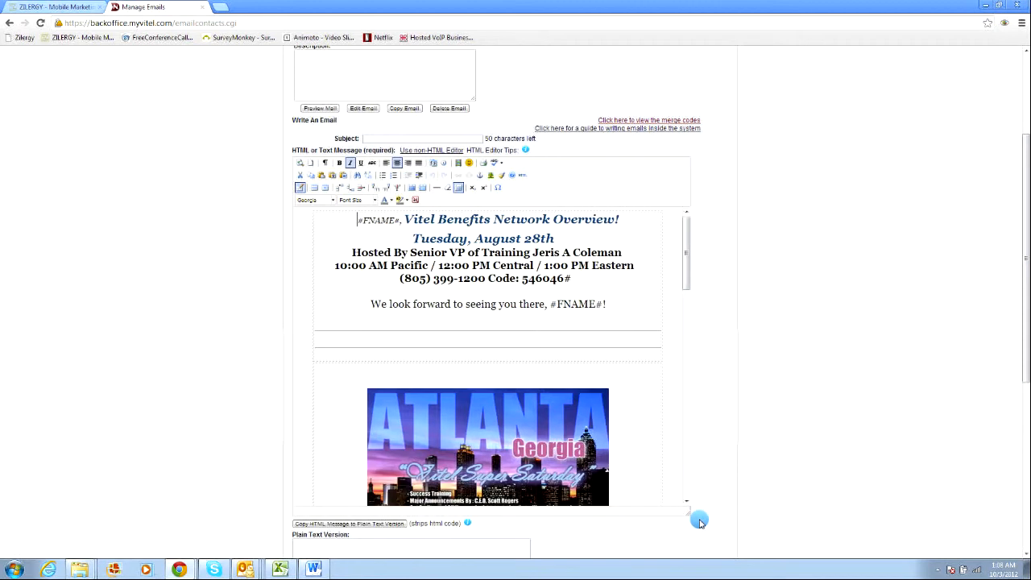
pyautogui.scroll(-10, 488, 314)
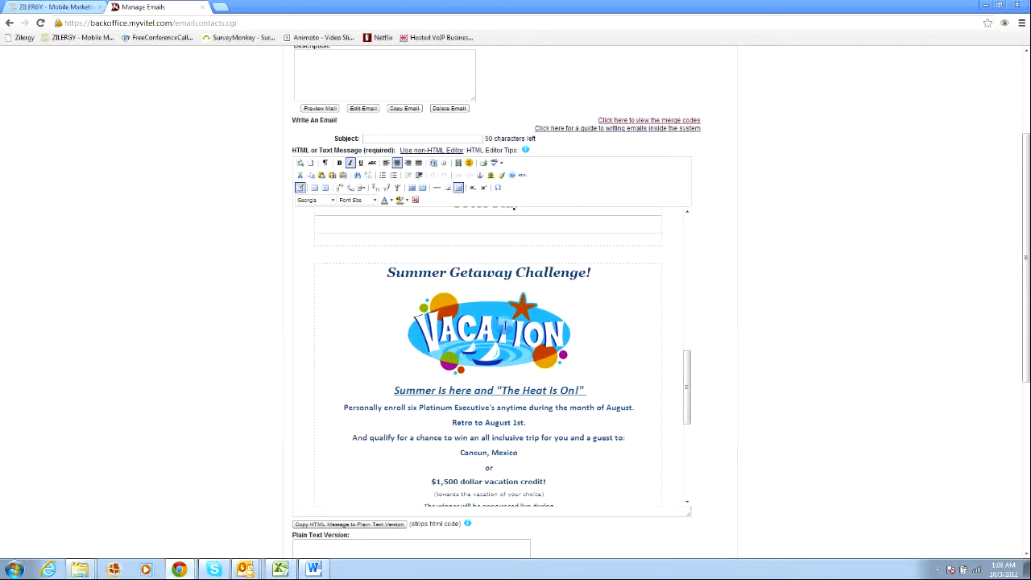
pyautogui.scroll(3, 506, 332)
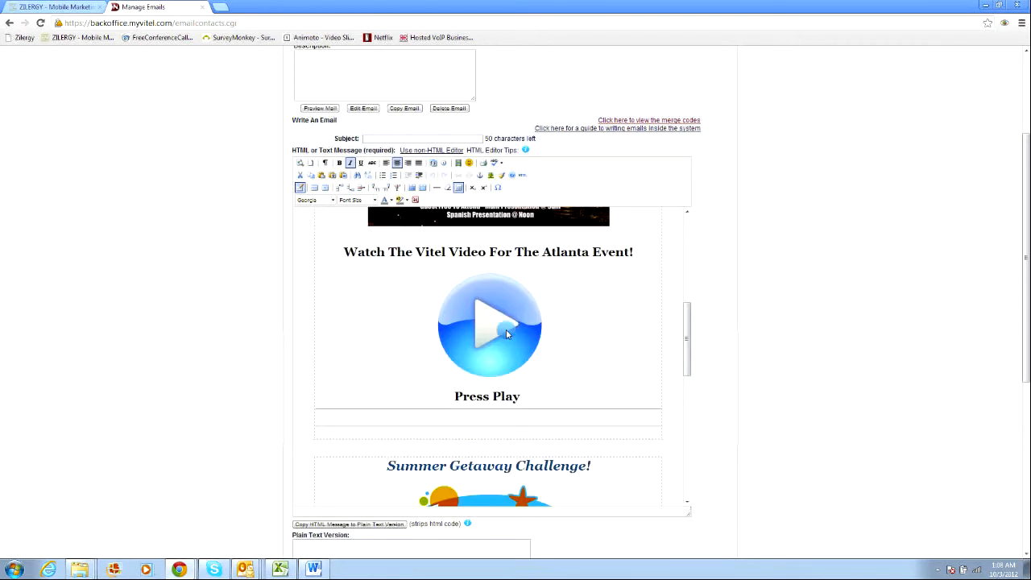
pyautogui.scroll(8, 506, 332)
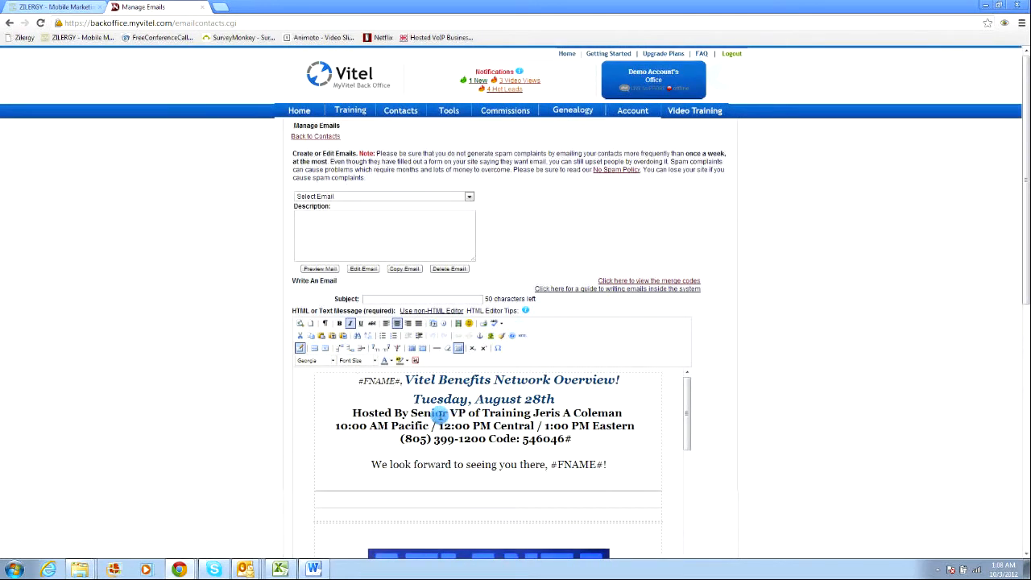
pyautogui.scroll(-3, 442, 427)
pyautogui.scroll(3, 436, 441)
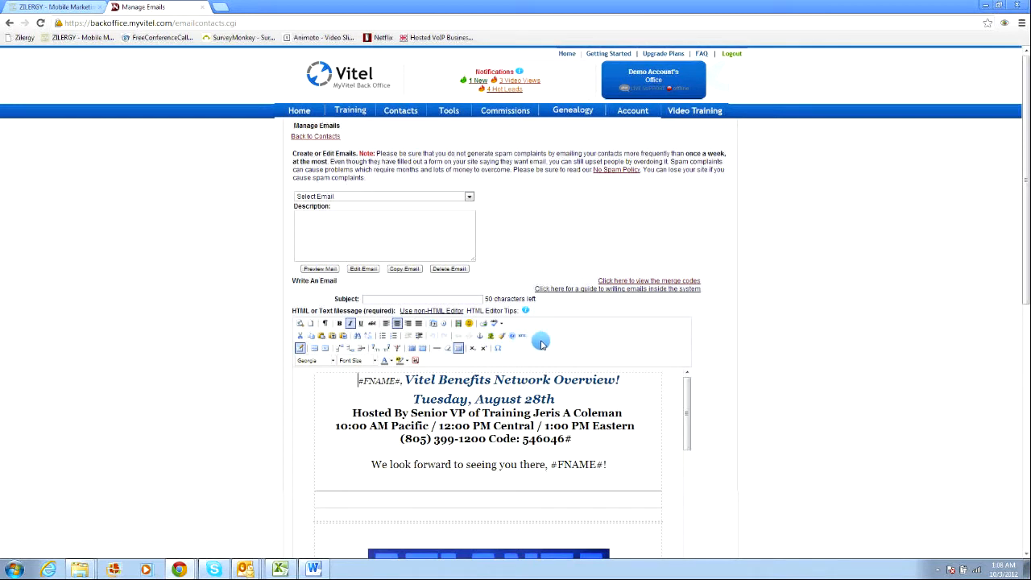
pyautogui.click(494, 338)
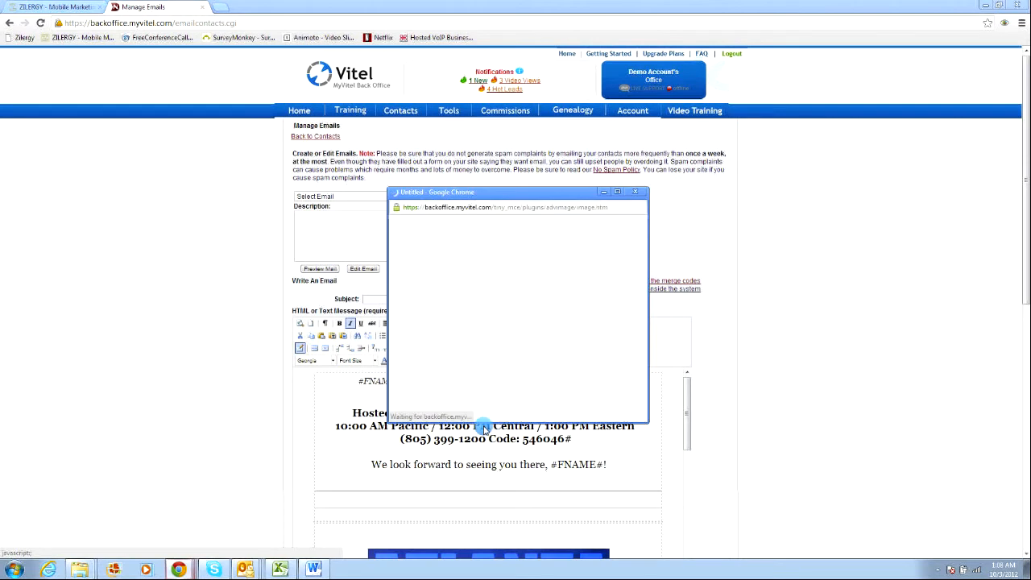
pyautogui.scroll(-5, 474, 499)
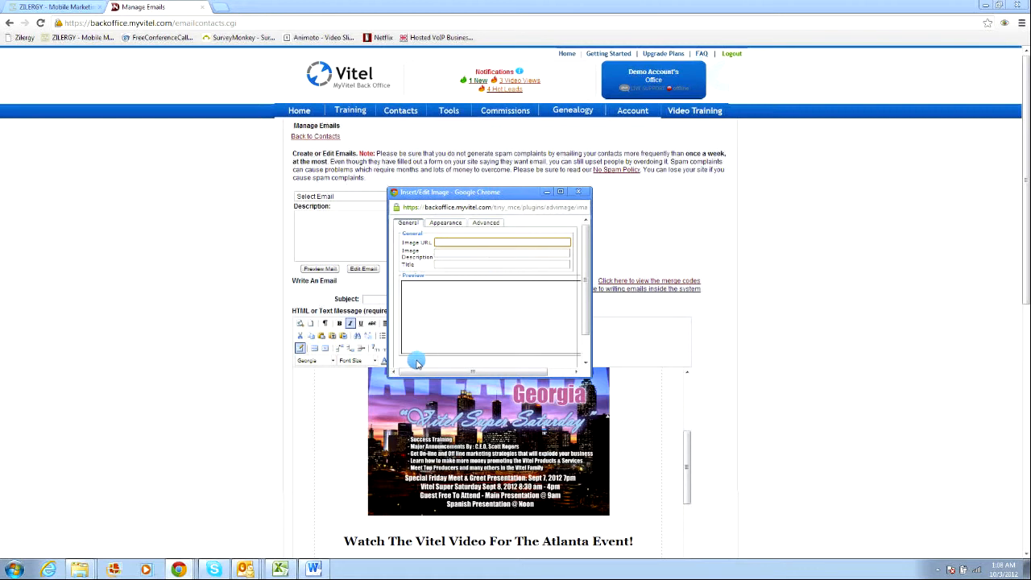
pyautogui.click(584, 193)
# Try to preview the email from the bottom of the page and dismiss the alert.
pyautogui.scroll(-10, 504, 445)
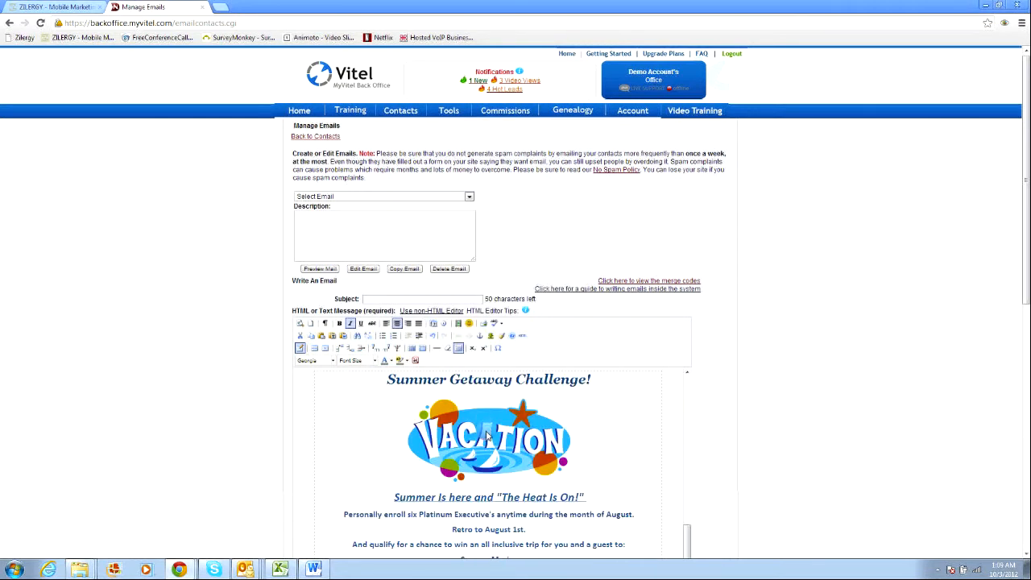
pyautogui.scroll(-8, 504, 446)
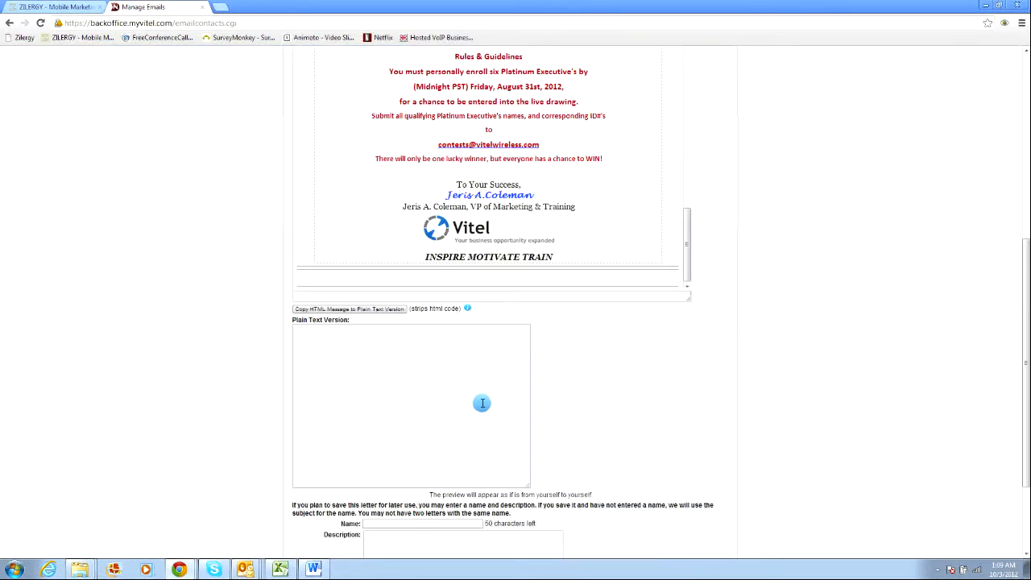
pyautogui.scroll(-3, 482, 403)
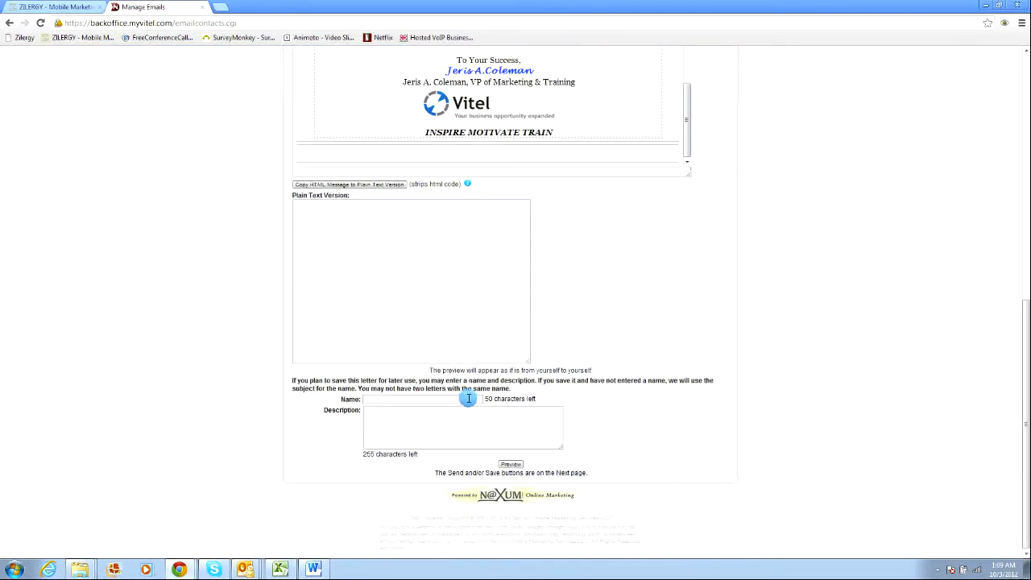
pyautogui.click(511, 466)
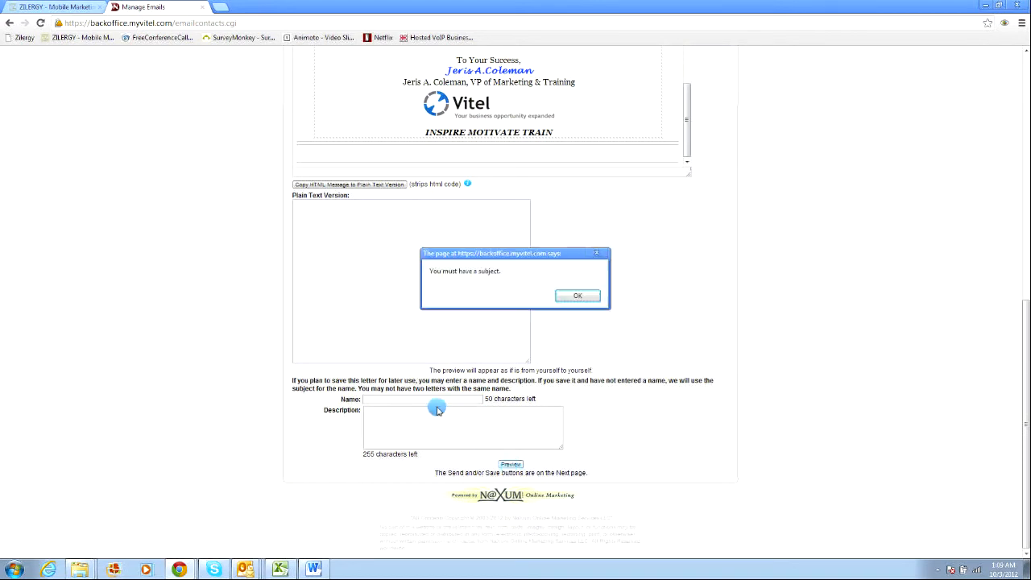
pyautogui.click(578, 296)
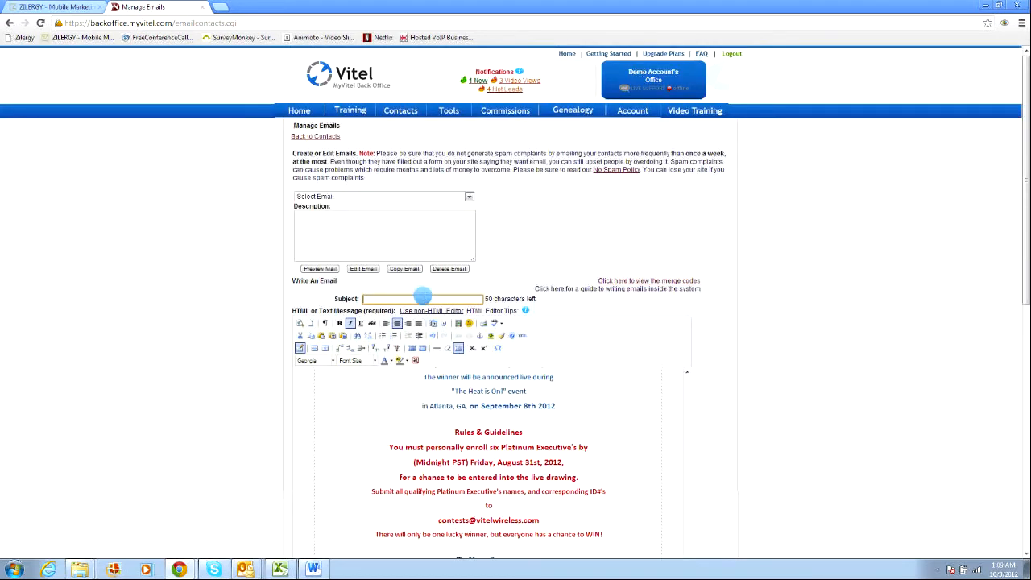
# Preview the email using the preview option beneath the name and description fields.
pyautogui.scroll(-3, 506, 417)
pyautogui.scroll(-3, 506, 417)
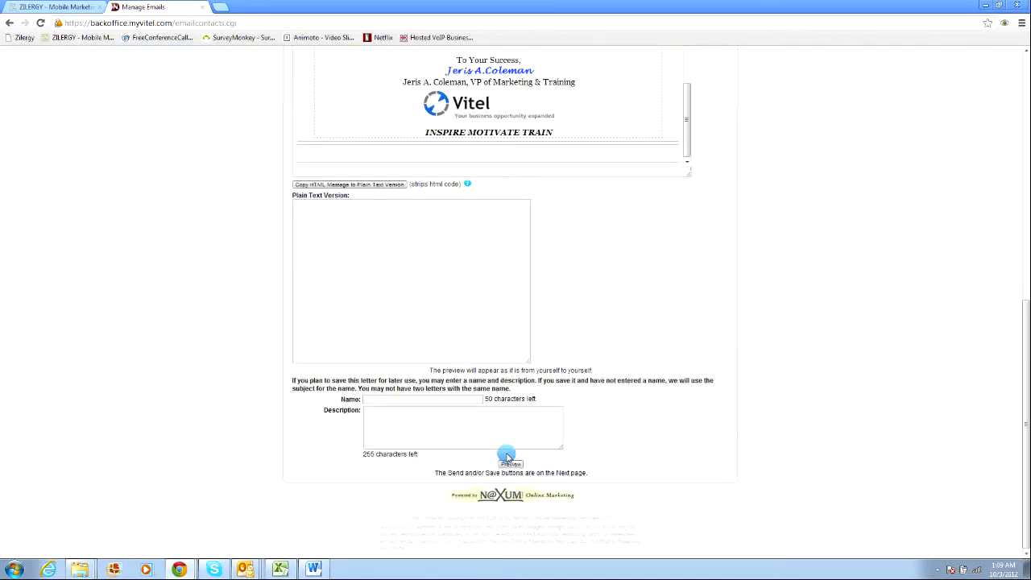
pyautogui.click(513, 465)
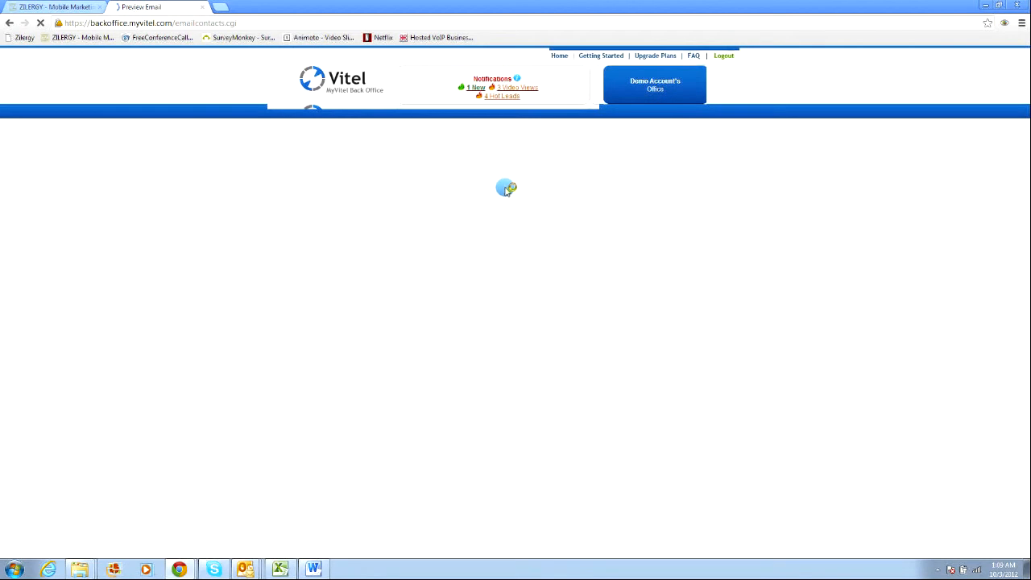
# Review the rendered email preview, including the linked Atlanta event video, scrolling through the whole message.
pyautogui.scroll(-1, 496, 189)
pyautogui.scroll(-5, 492, 193)
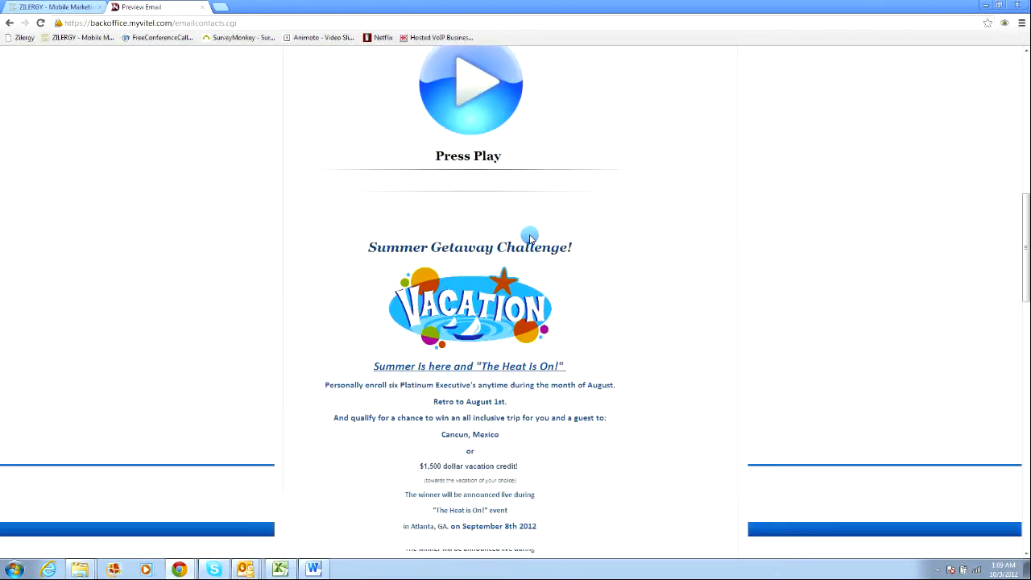
pyautogui.scroll(2, 519, 241)
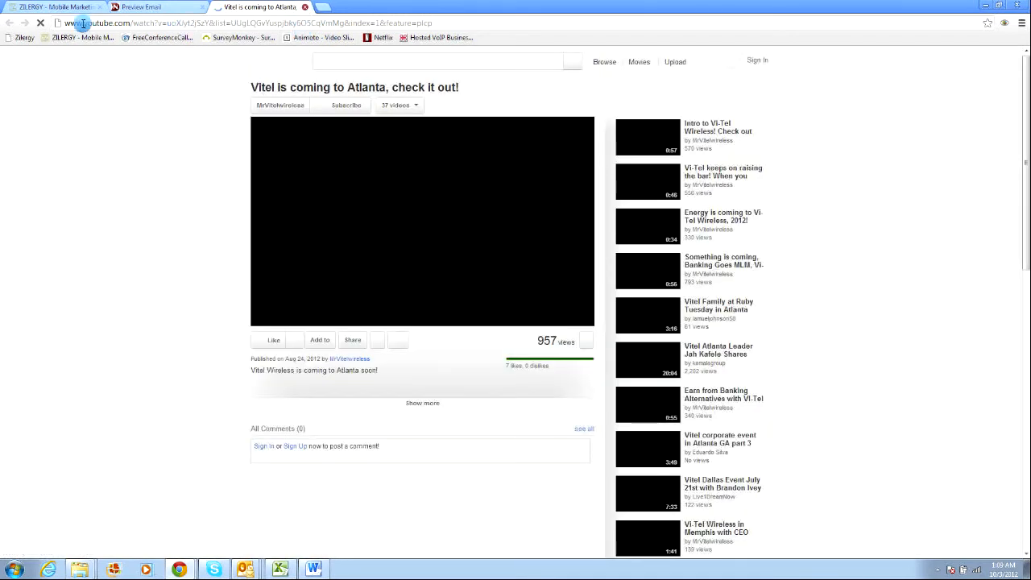
pyautogui.click(162, 10)
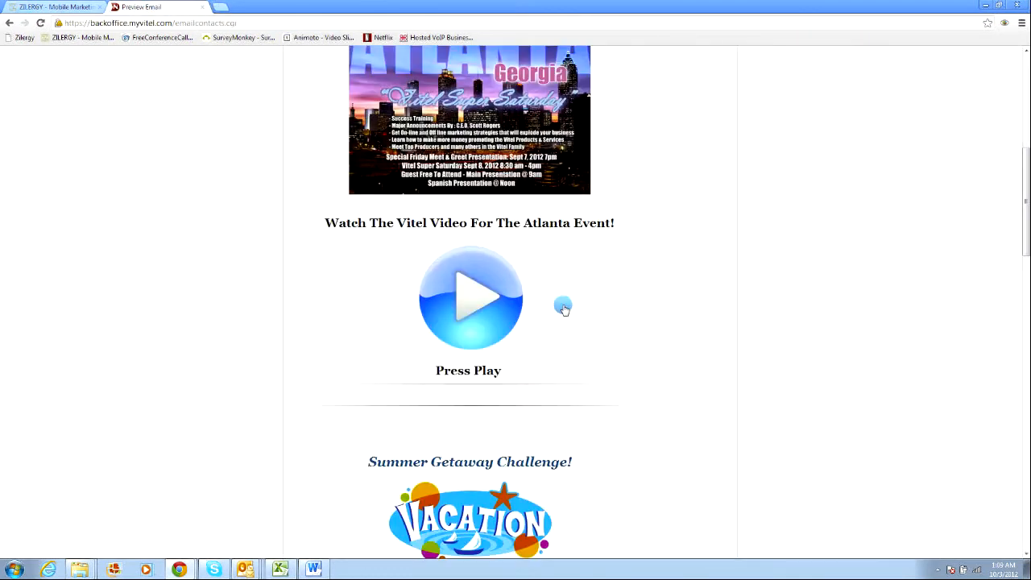
pyautogui.scroll(5, 550, 299)
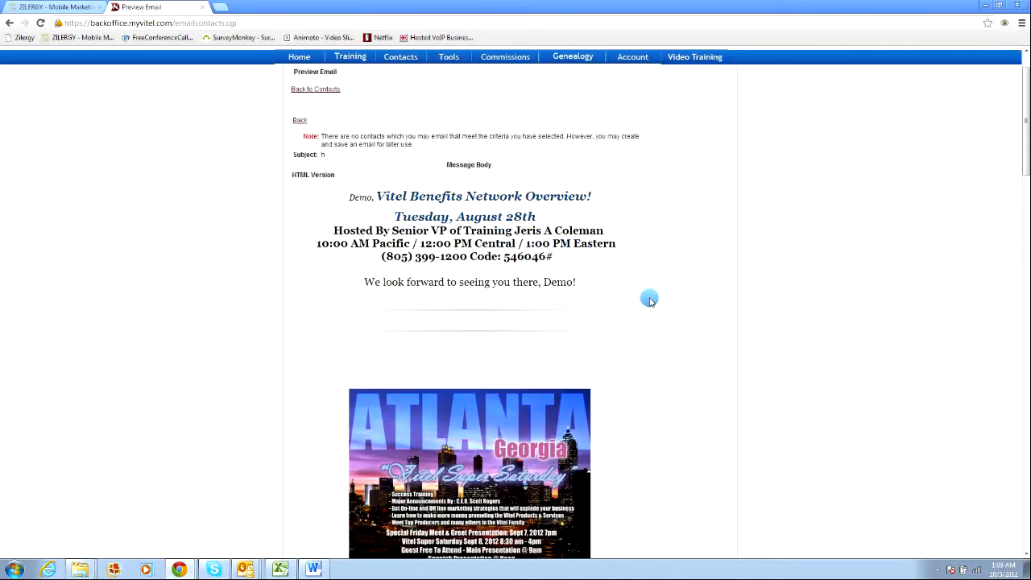
pyautogui.scroll(-4, 621, 323)
pyautogui.scroll(-2, 625, 324)
pyautogui.scroll(3, 479, 329)
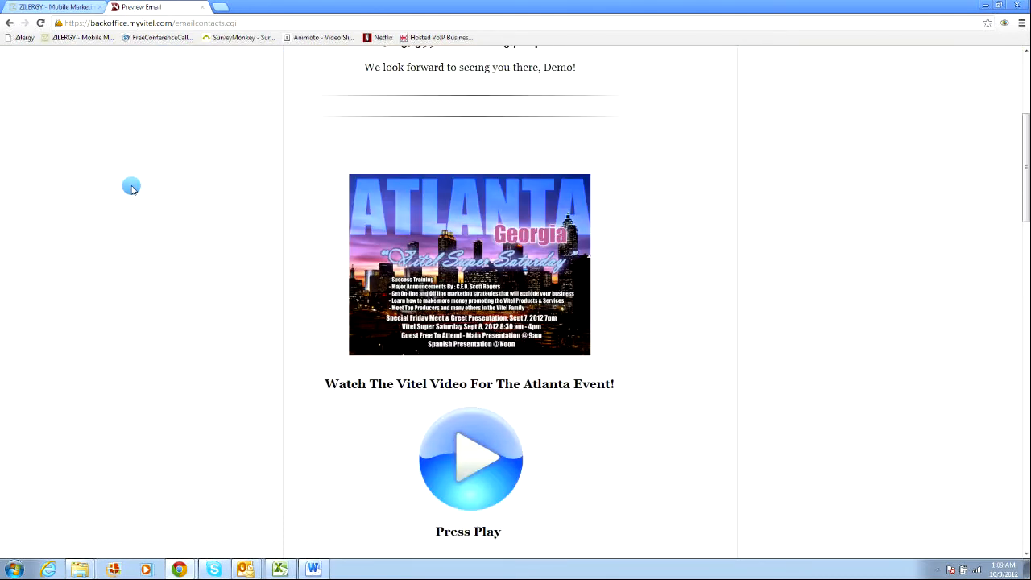